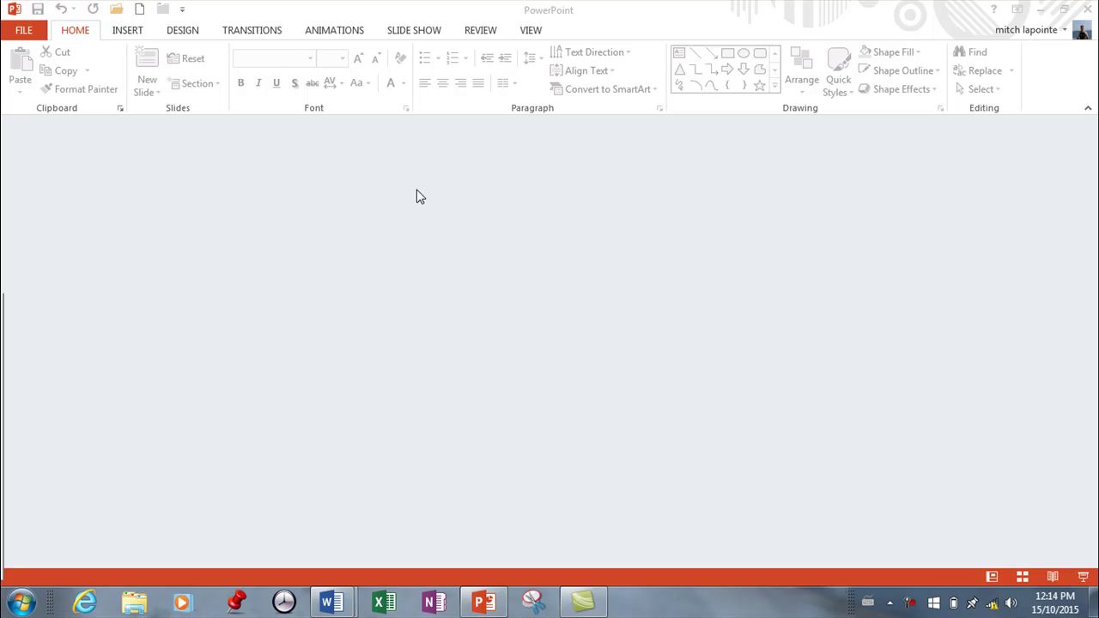
# Open the FILE Backstage view and show the New presentation template gallery
pyautogui.click(26, 32)
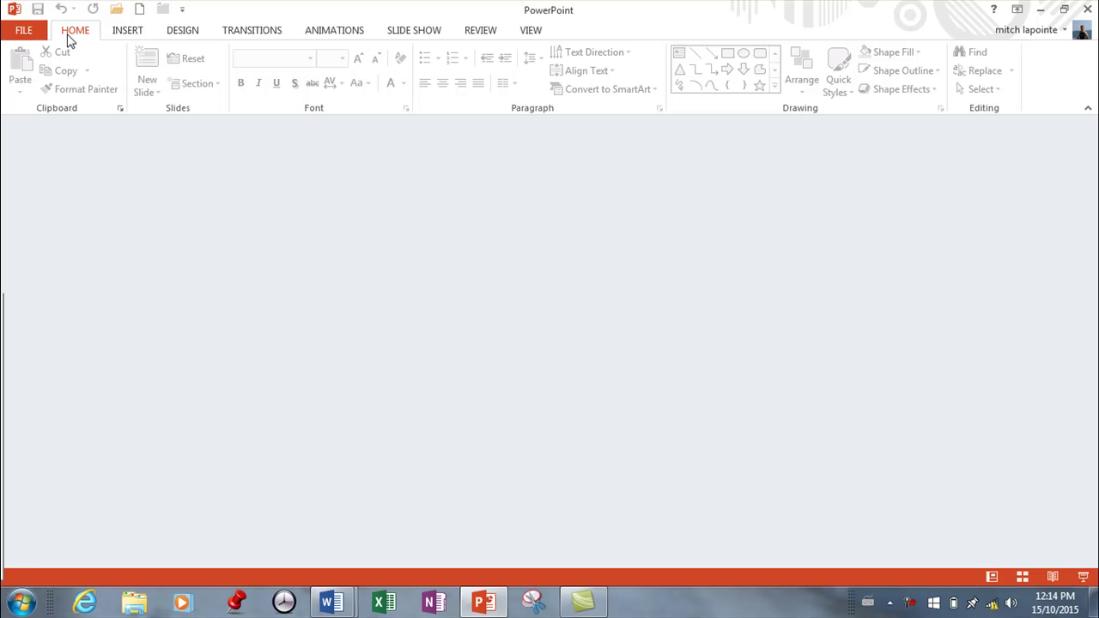
pyautogui.click(25, 35)
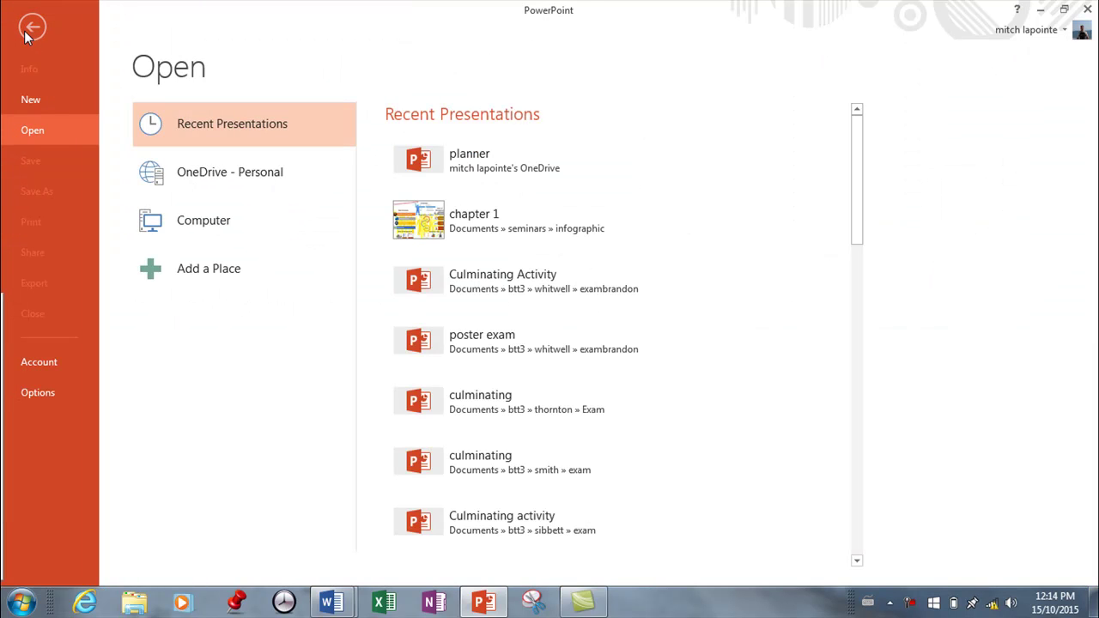
pyautogui.click(28, 100)
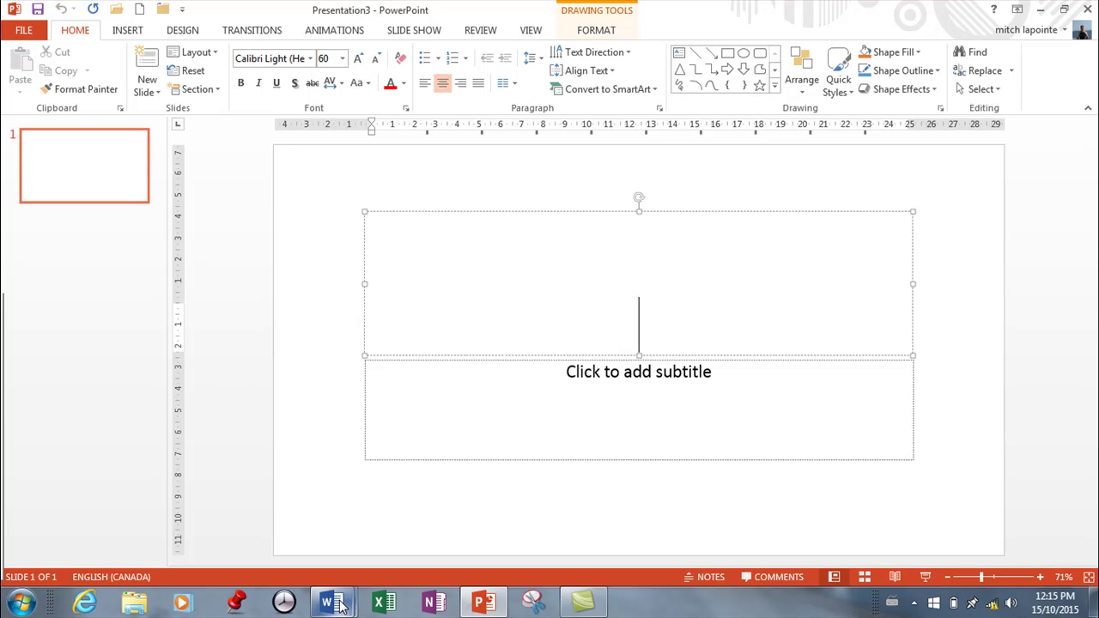
# In the Slide 1 Word outline, turn off Show/Hide ¶, then return to Presentation3
pyautogui.moveTo(337, 604)
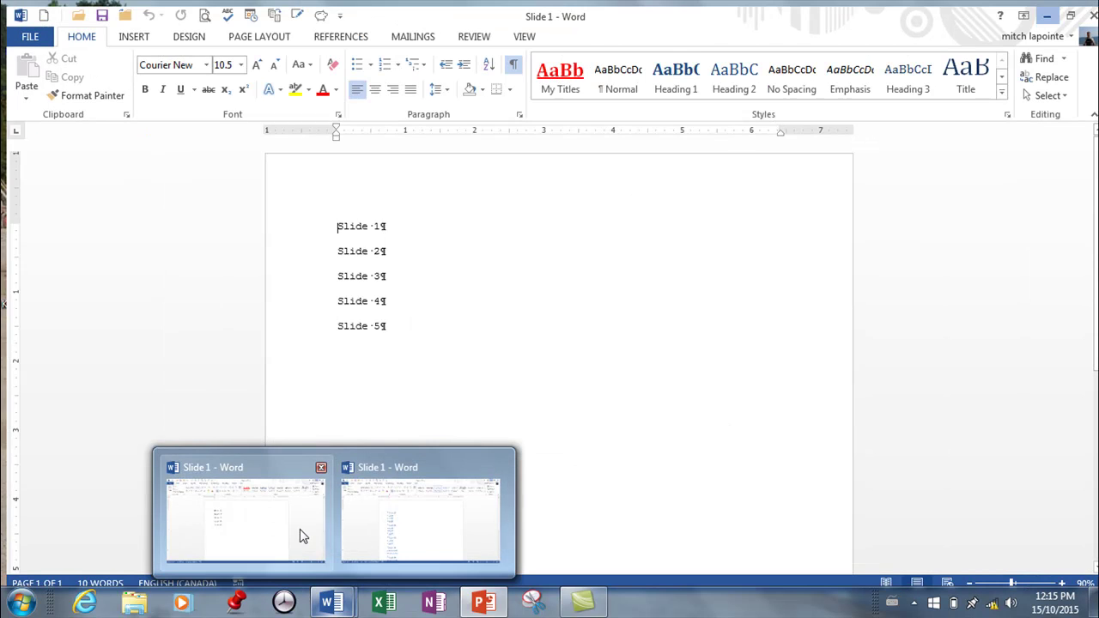
pyautogui.click(300, 529)
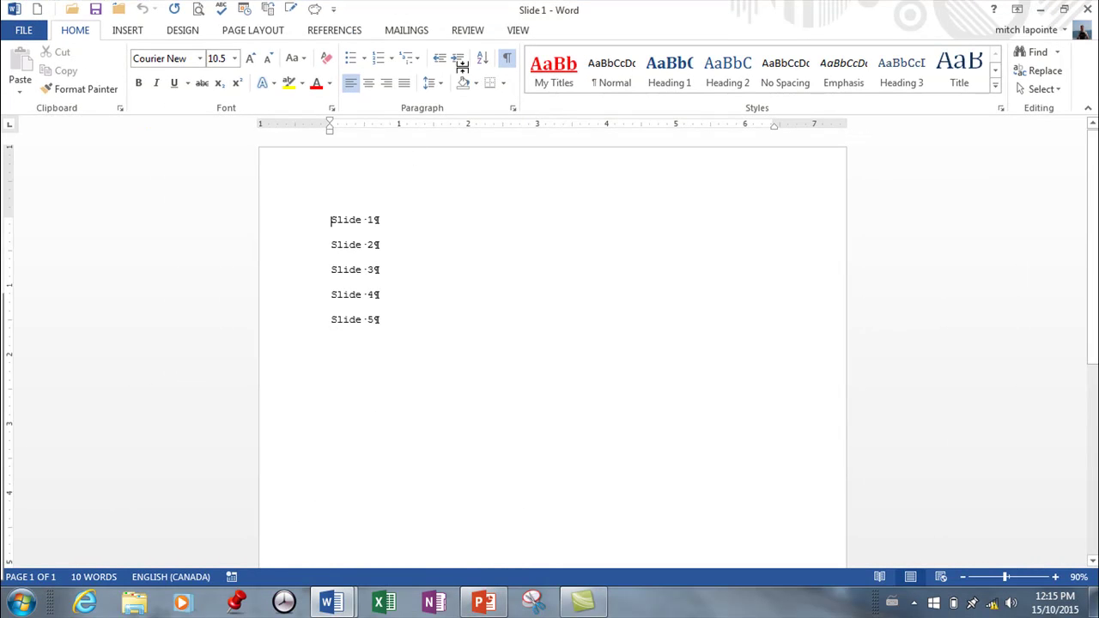
pyautogui.click(506, 58)
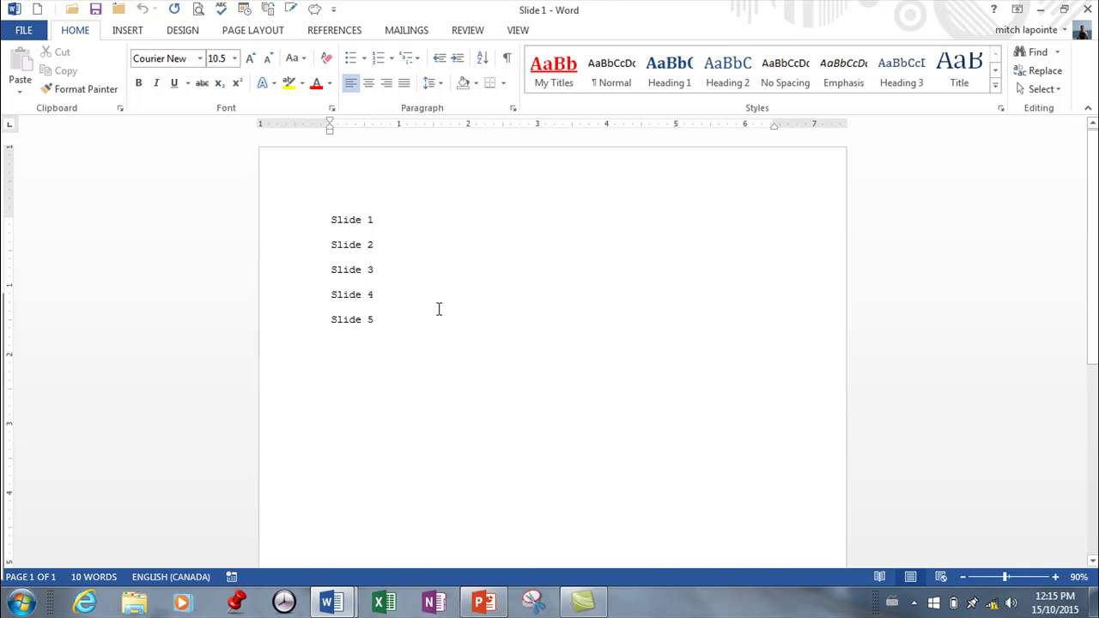
pyautogui.click(484, 603)
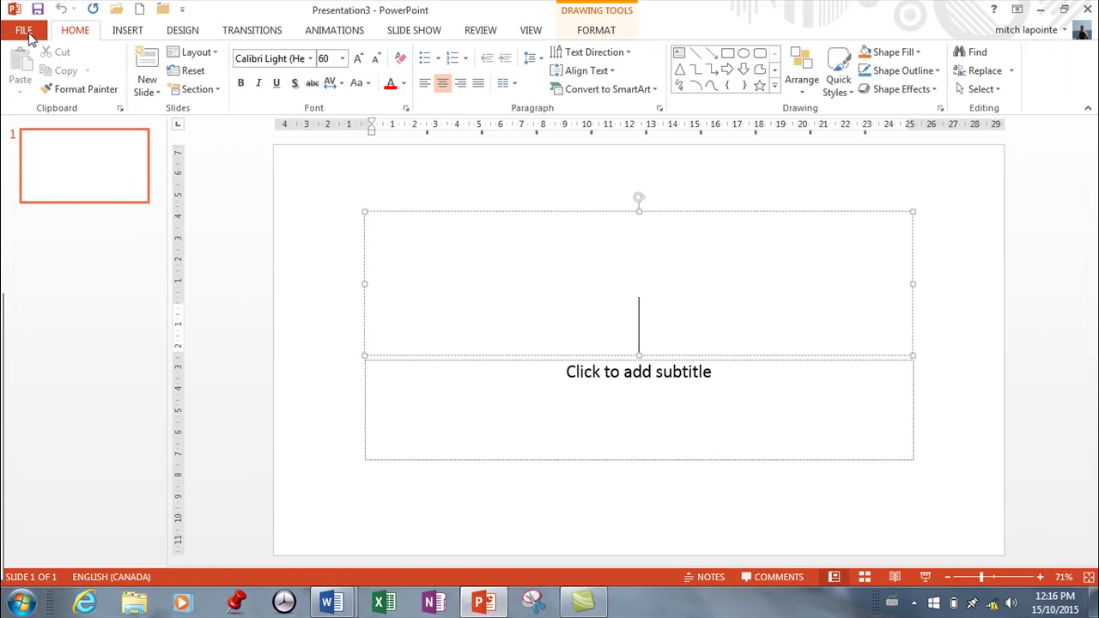
# Browse to the KINGSTON urDrive (D:) through FILE > Open > Computer
pyautogui.click(27, 32)
pyautogui.click(34, 131)
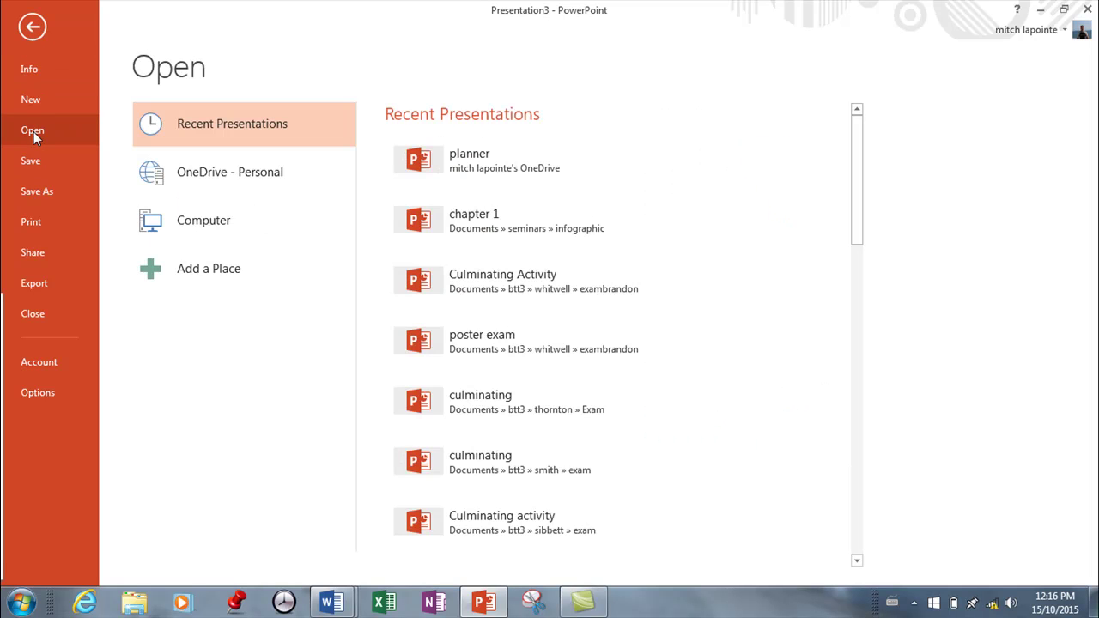
pyautogui.click(181, 219)
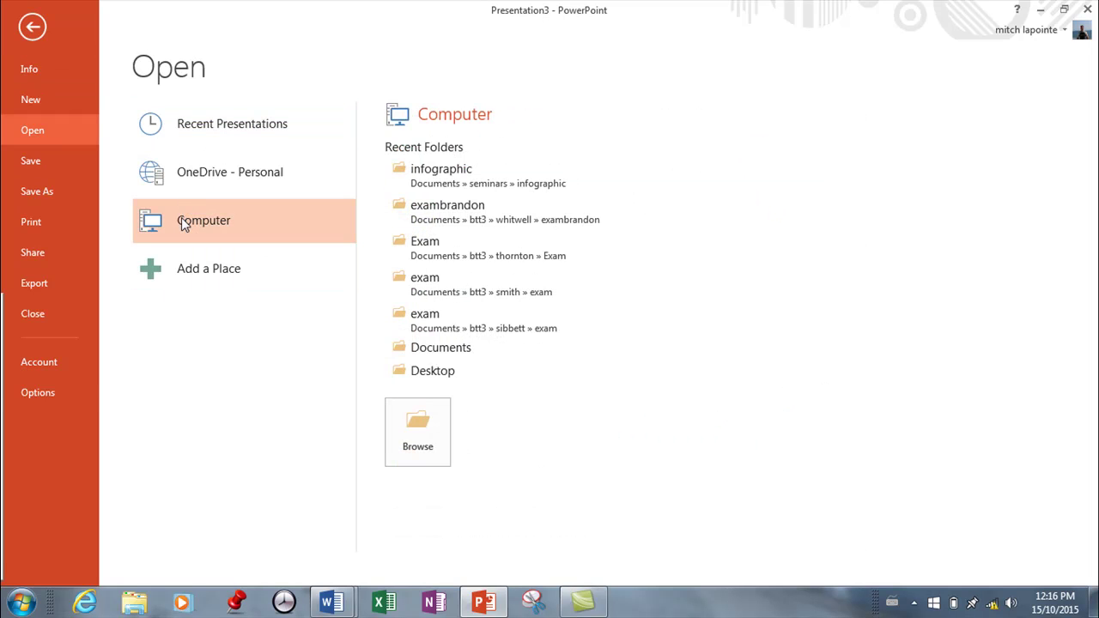
pyautogui.click(180, 220)
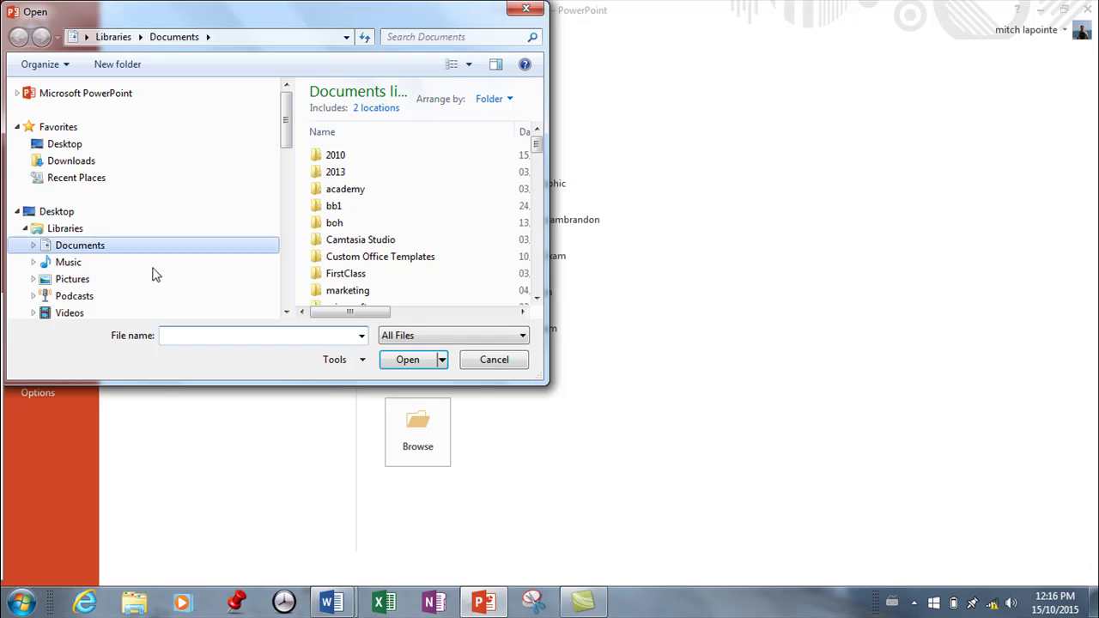
pyautogui.scroll(-5, 281, 148)
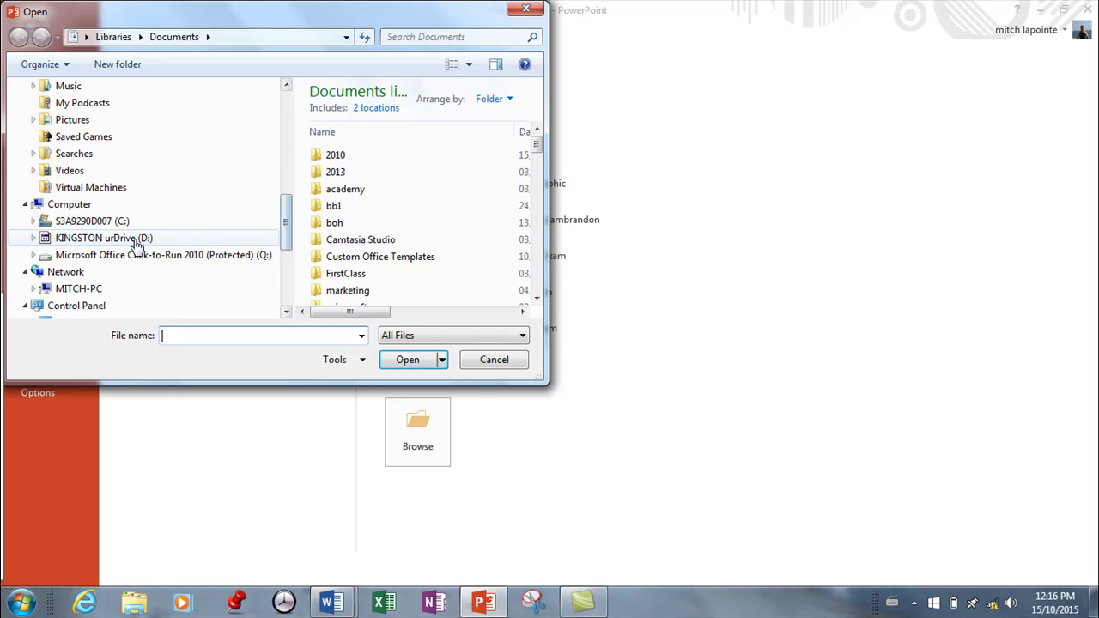
pyautogui.click(135, 240)
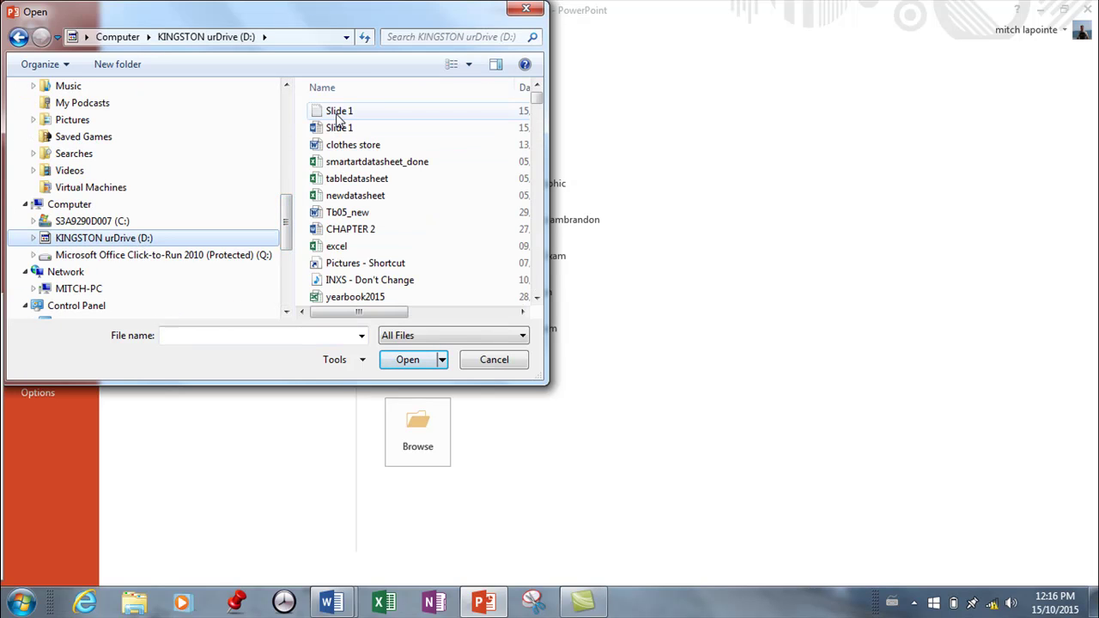
# Set the file type to All Files and open the Slide 1 outline as slides
pyautogui.click(338, 118)
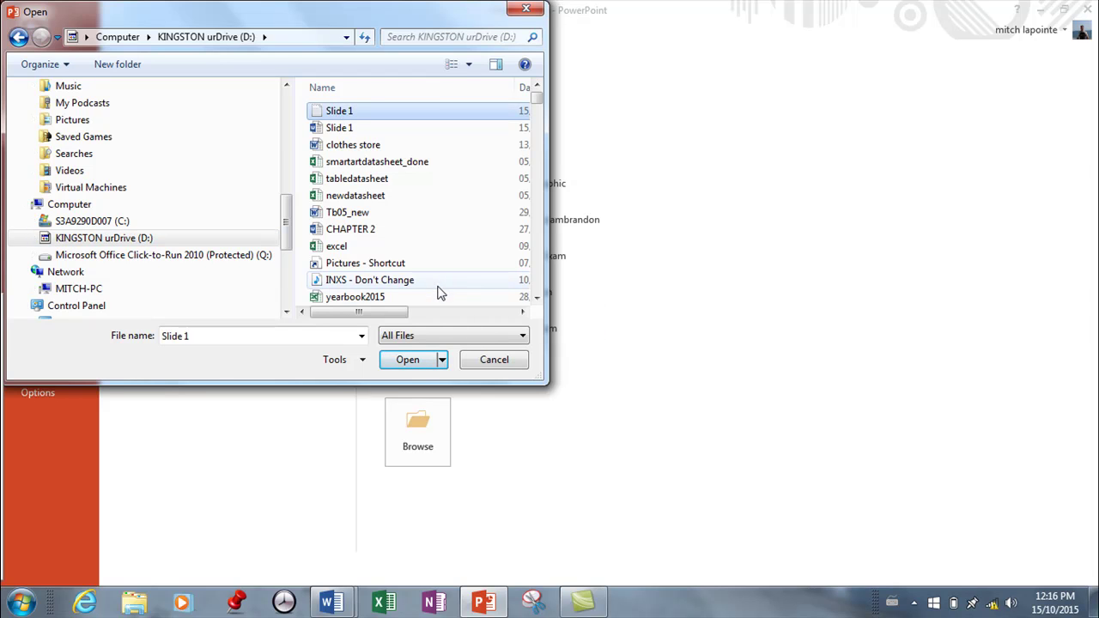
pyautogui.click(515, 336)
pyautogui.click(468, 362)
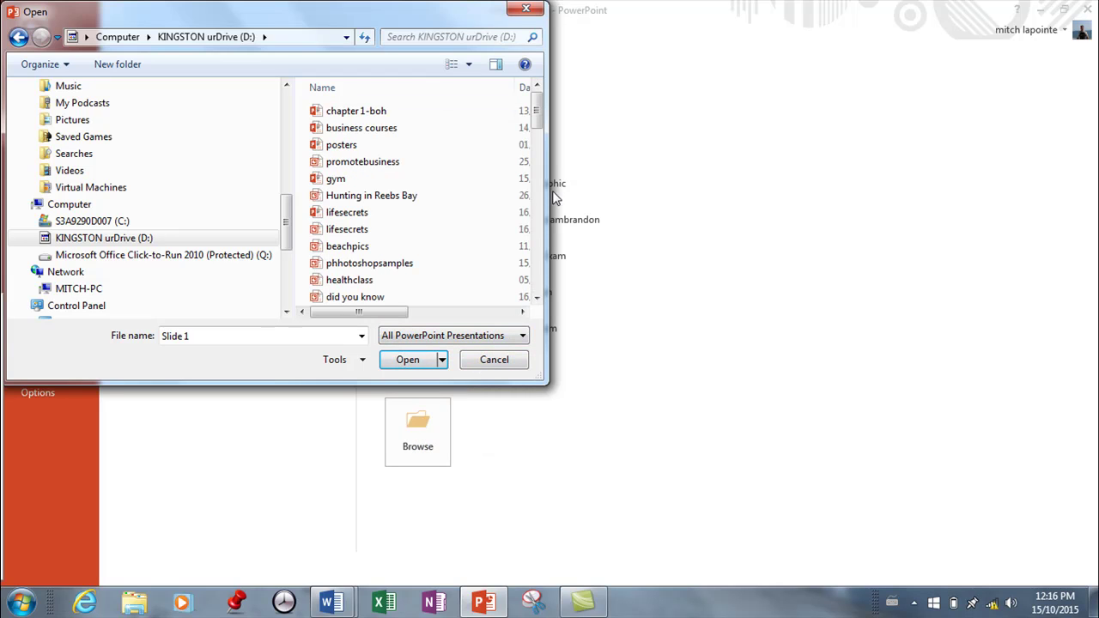
pyautogui.click(523, 337)
pyautogui.click(401, 353)
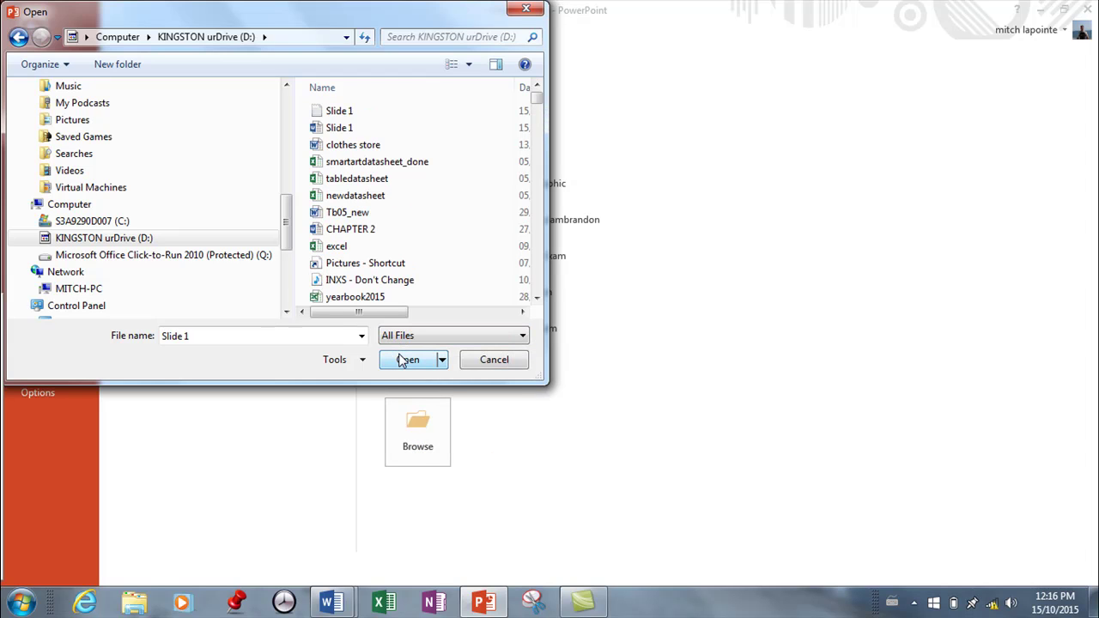
pyautogui.click(327, 111)
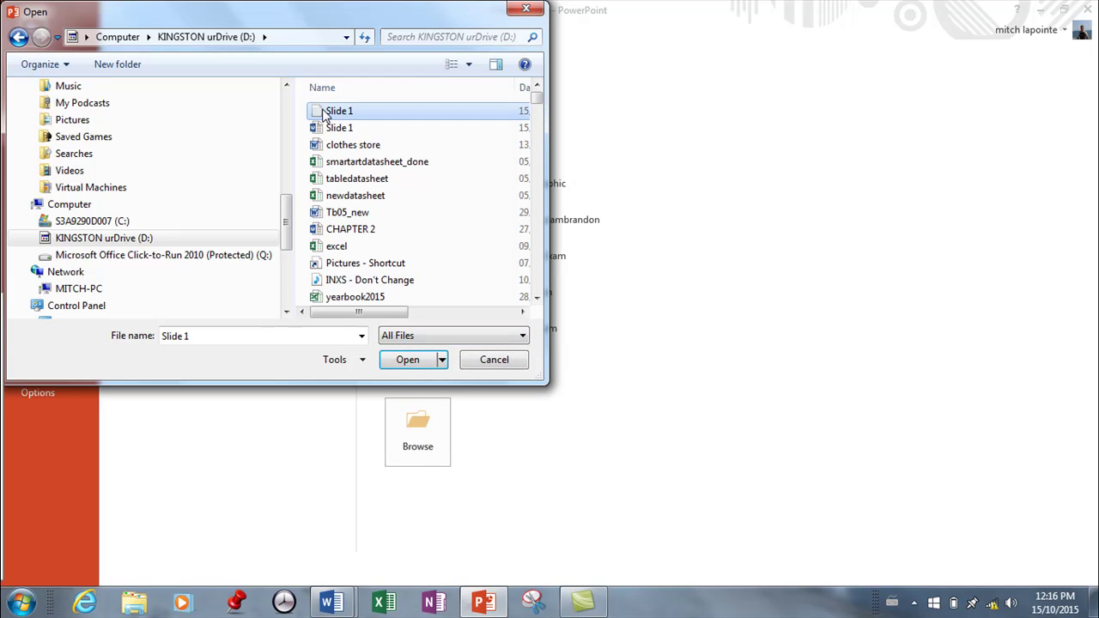
pyautogui.click(409, 359)
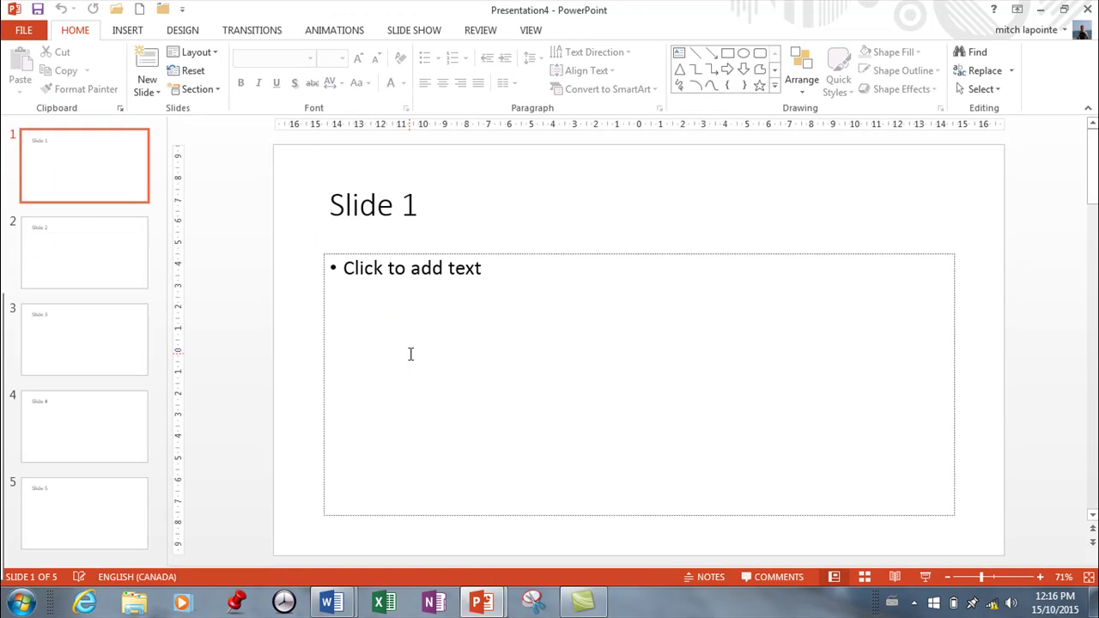
# Check slides 2 through 5 of Presentation4, then switch back to Presentation3
pyautogui.click(91, 243)
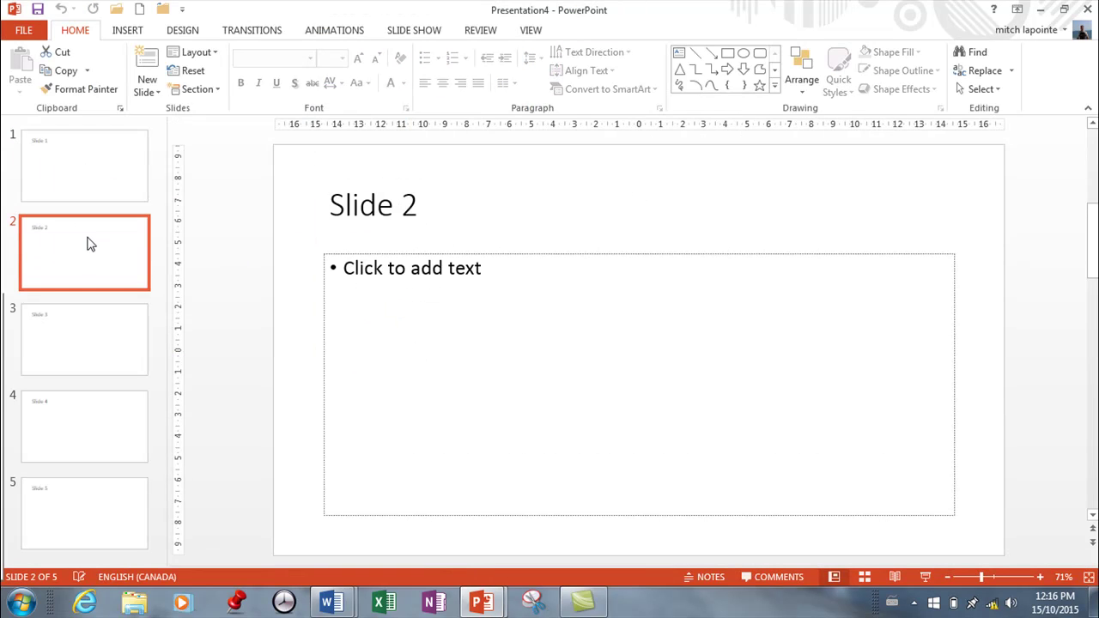
pyautogui.click(84, 341)
pyautogui.click(78, 420)
pyautogui.click(74, 511)
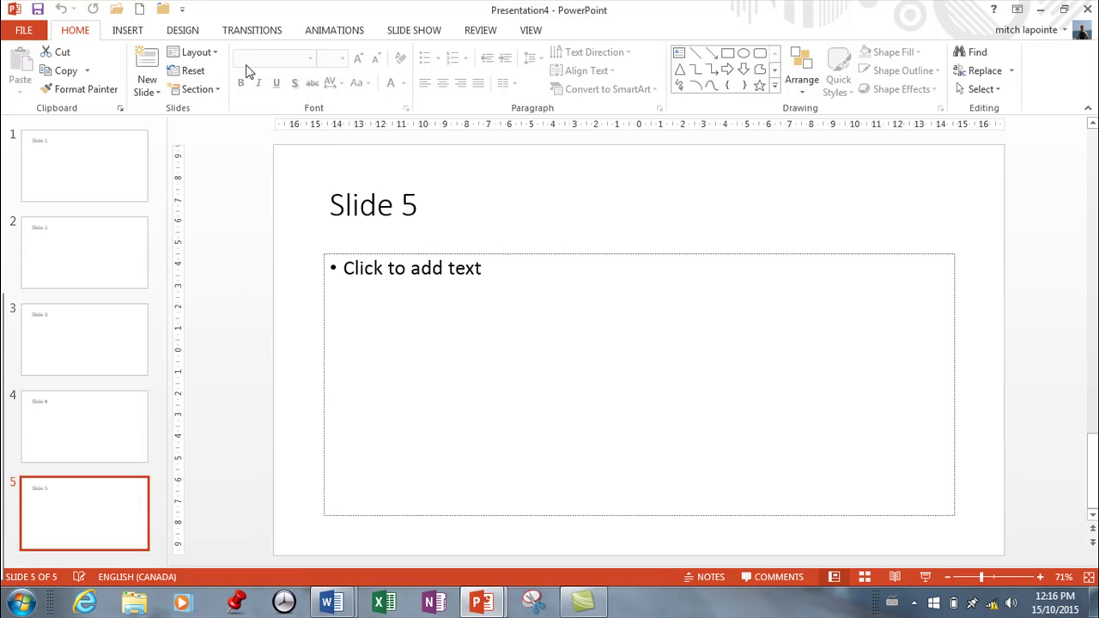
pyautogui.click(161, 10)
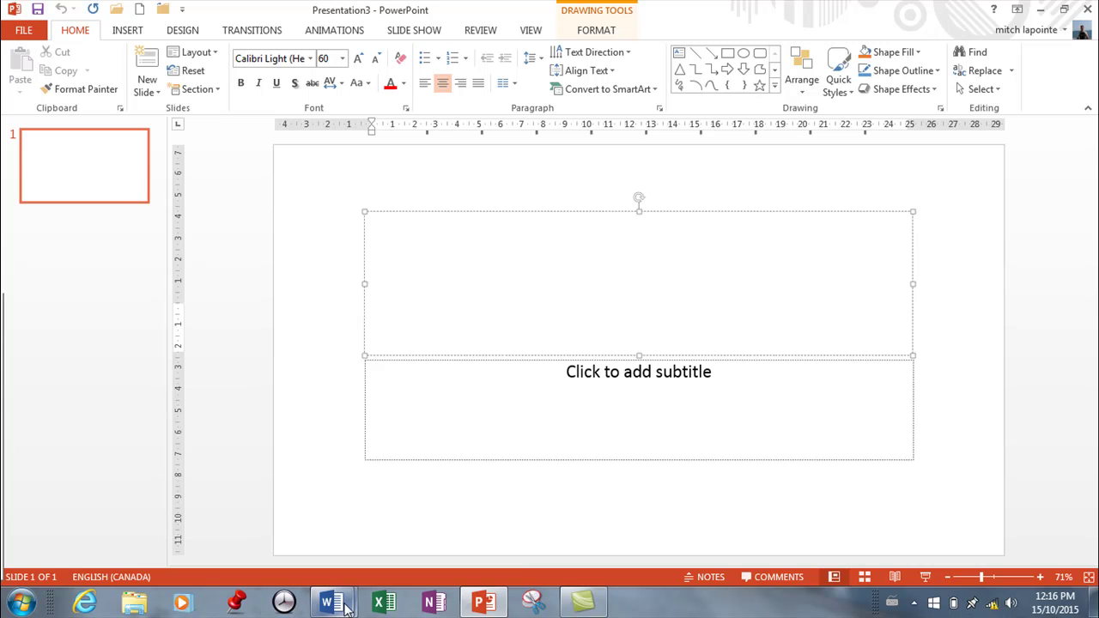
# Bring up the other Slide 1 Word document with formatting marks hidden
pyautogui.moveTo(346, 608)
pyautogui.click(493, 468)
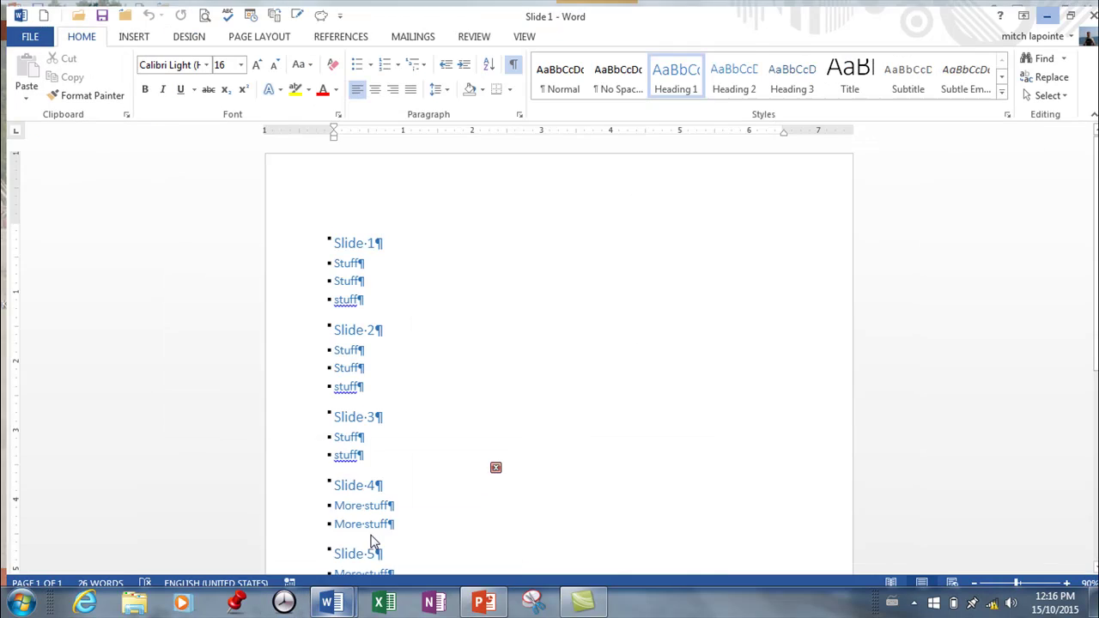
pyautogui.click(507, 58)
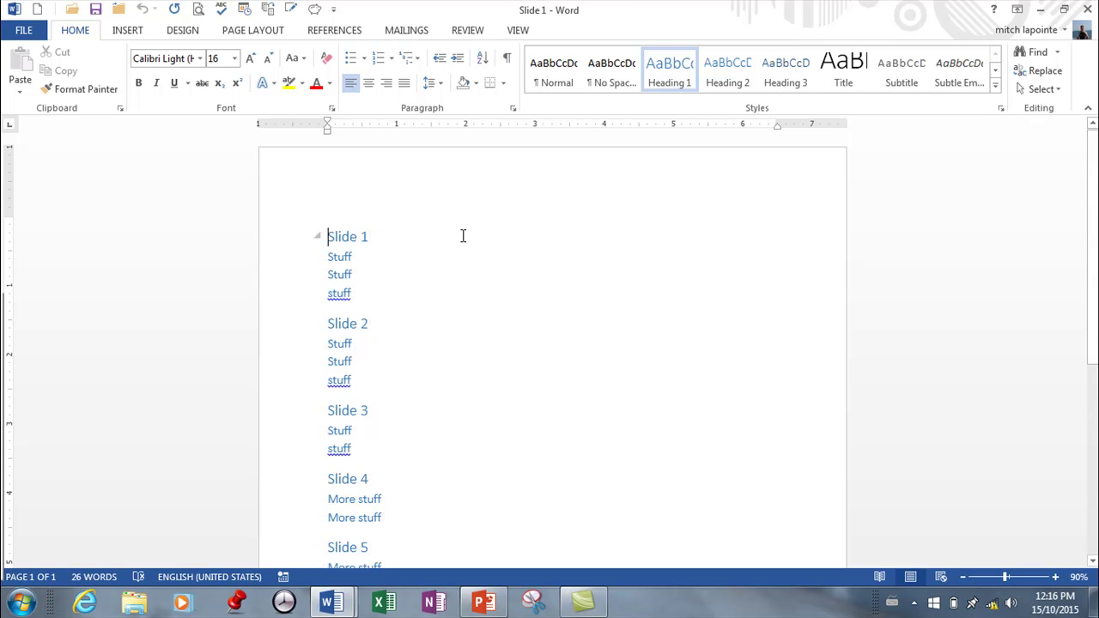
pyautogui.scroll(-1, 463, 235)
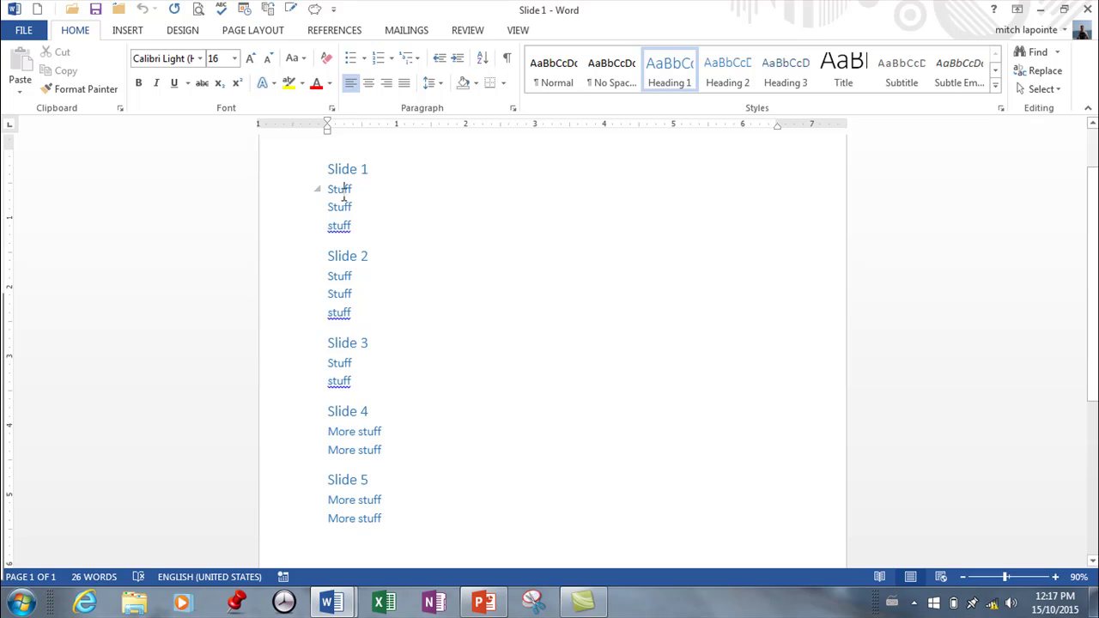
# Add a Heading 3 line, More Stuff, below Slide 1's three Stuff lines
pyautogui.moveTo(343, 187); pyautogui.dragTo(355, 223)
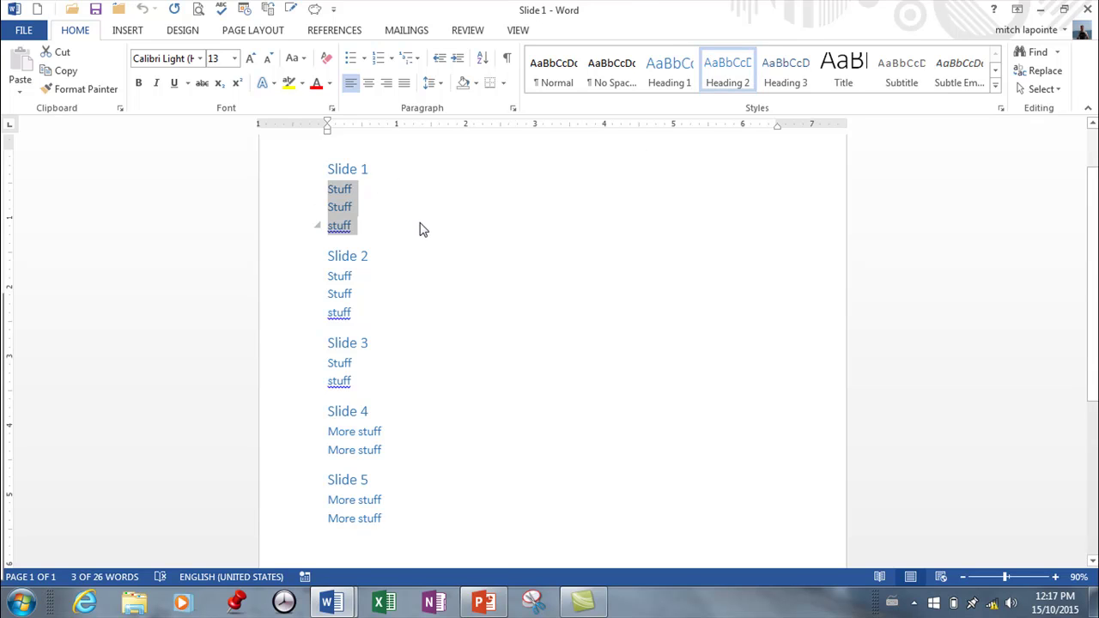
pyautogui.click(372, 213)
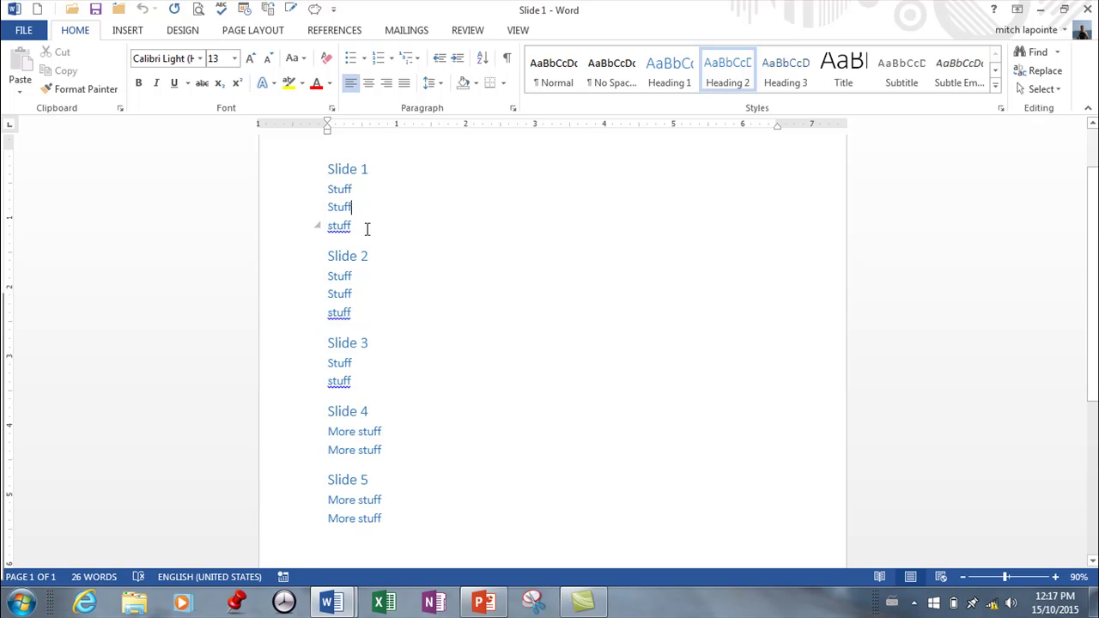
pyautogui.press('Return')
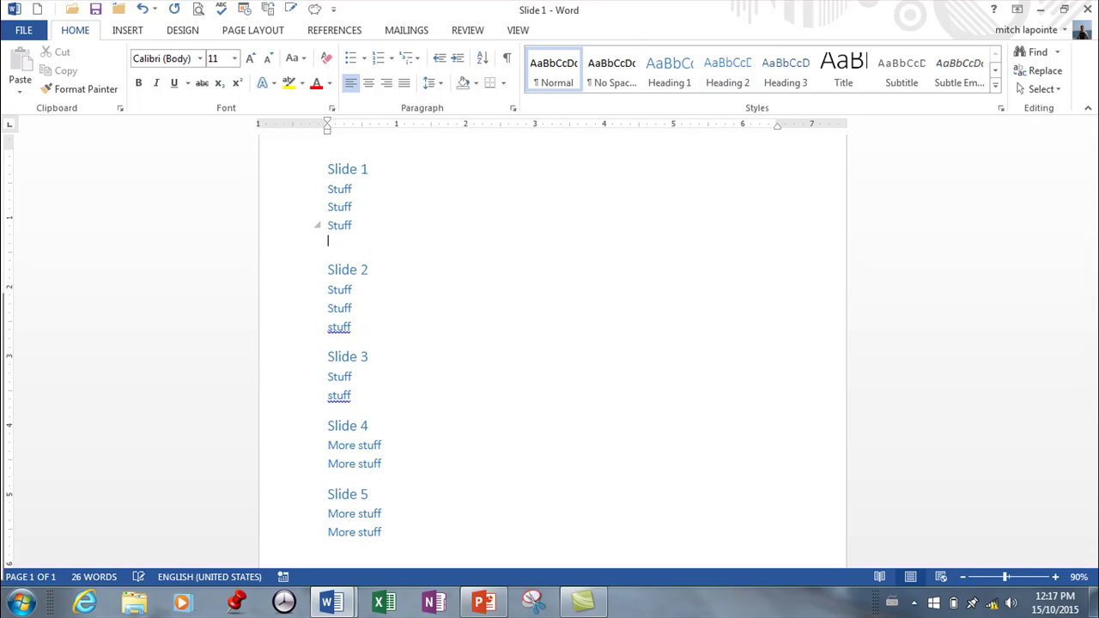
pyautogui.click(779, 87)
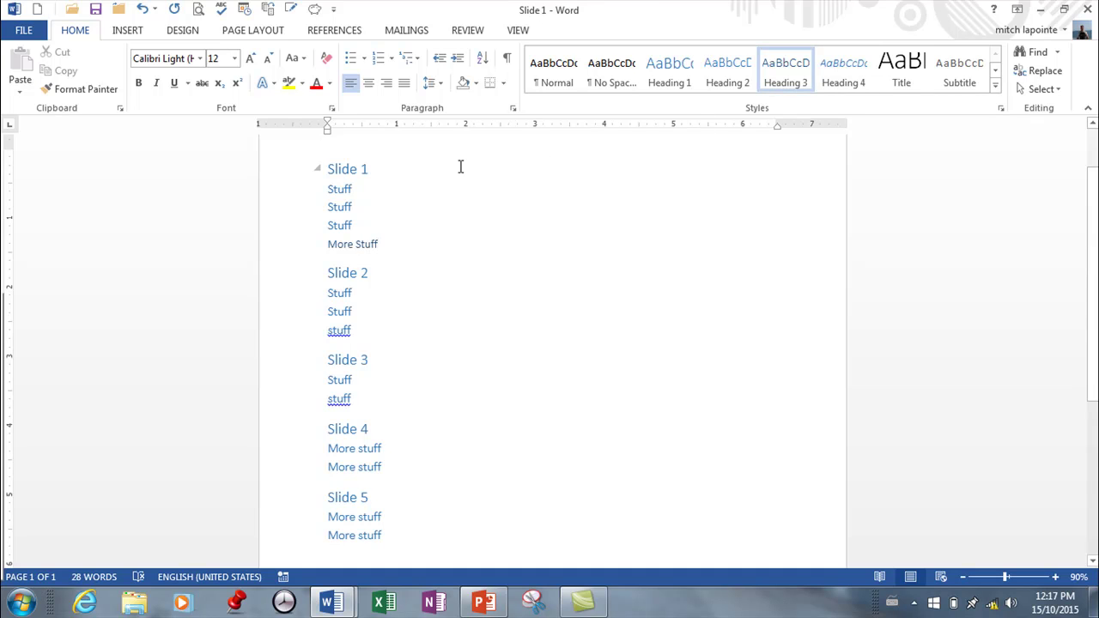
# Add a second Heading 3 line, More stuff, beneath More Stuff
pyautogui.press('Return')
pyautogui.write('More stuff')
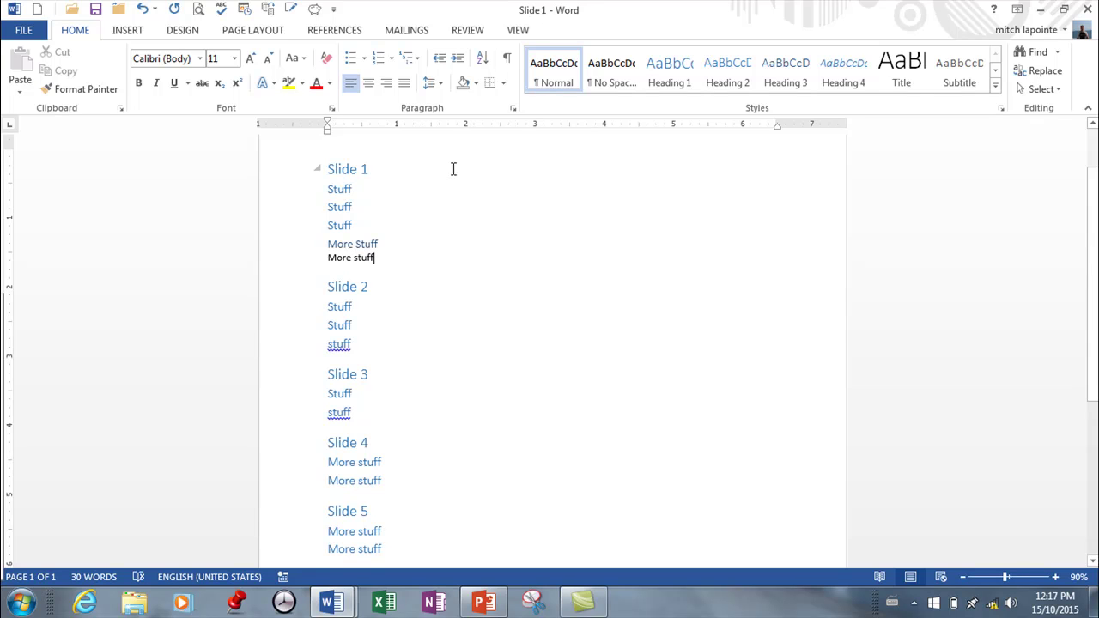
pyautogui.press('Return')
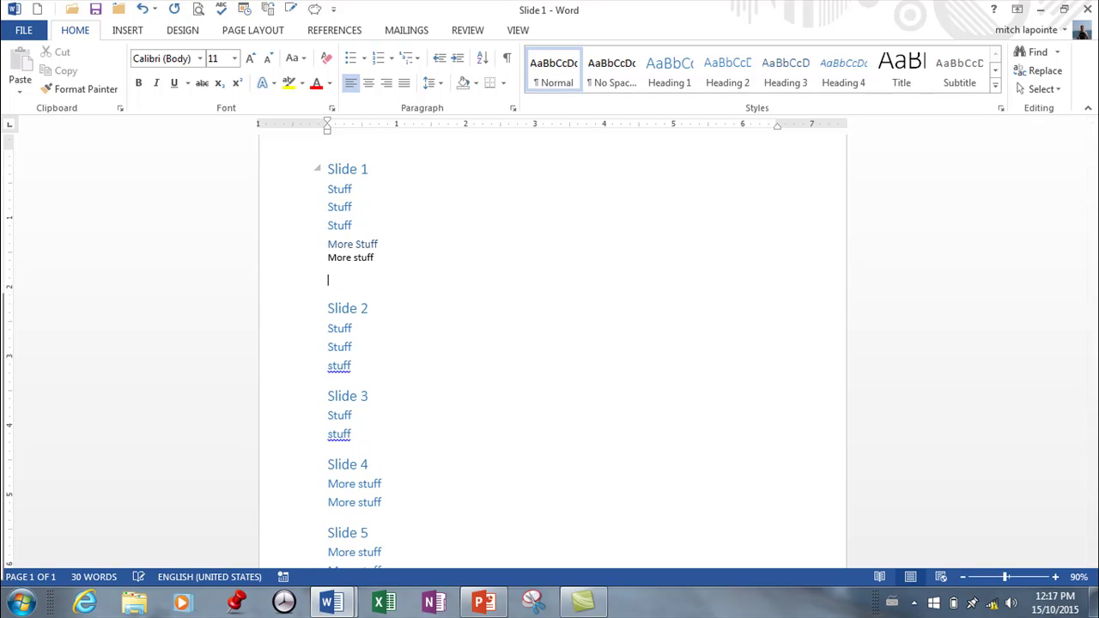
pyautogui.click(784, 73)
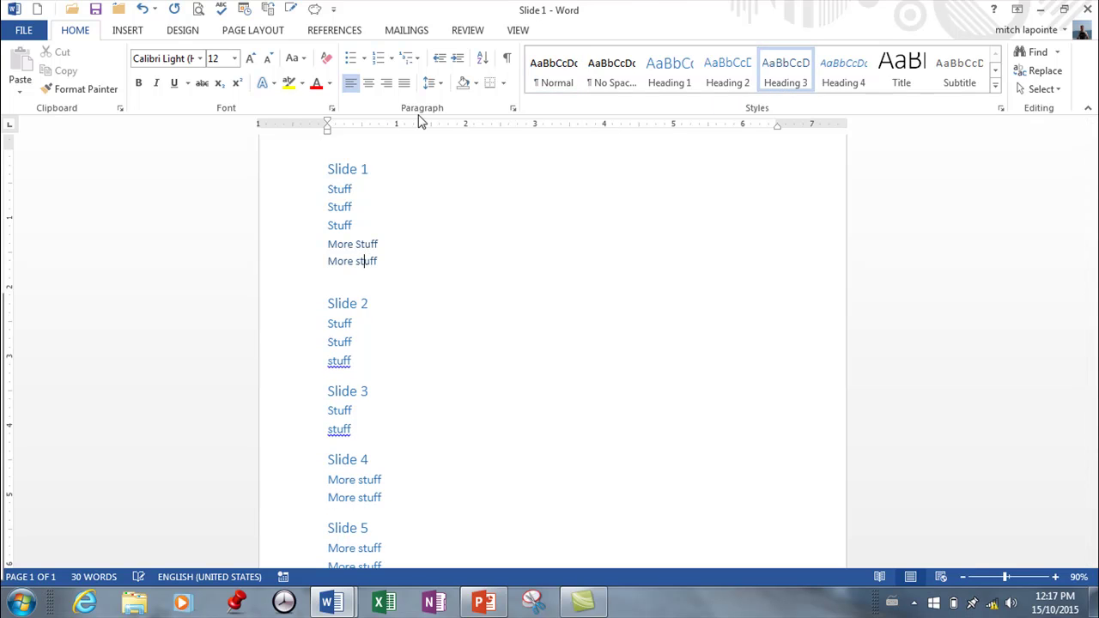
# Save the Word outline and switch to the blank Presentation3 in PowerPoint
pyautogui.click(96, 10)
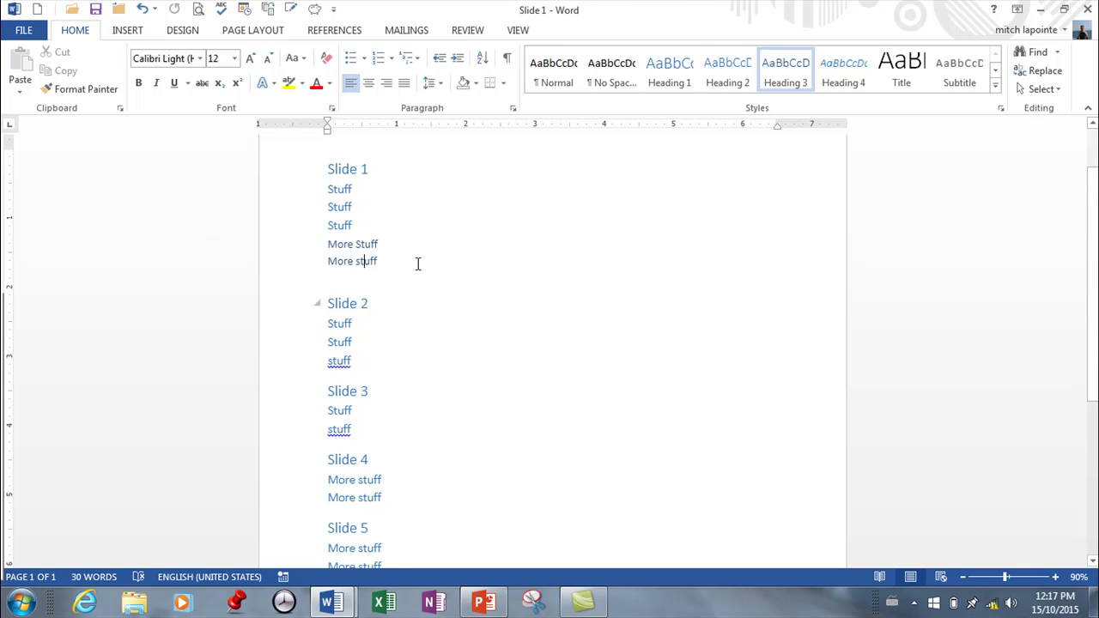
pyautogui.click(348, 169)
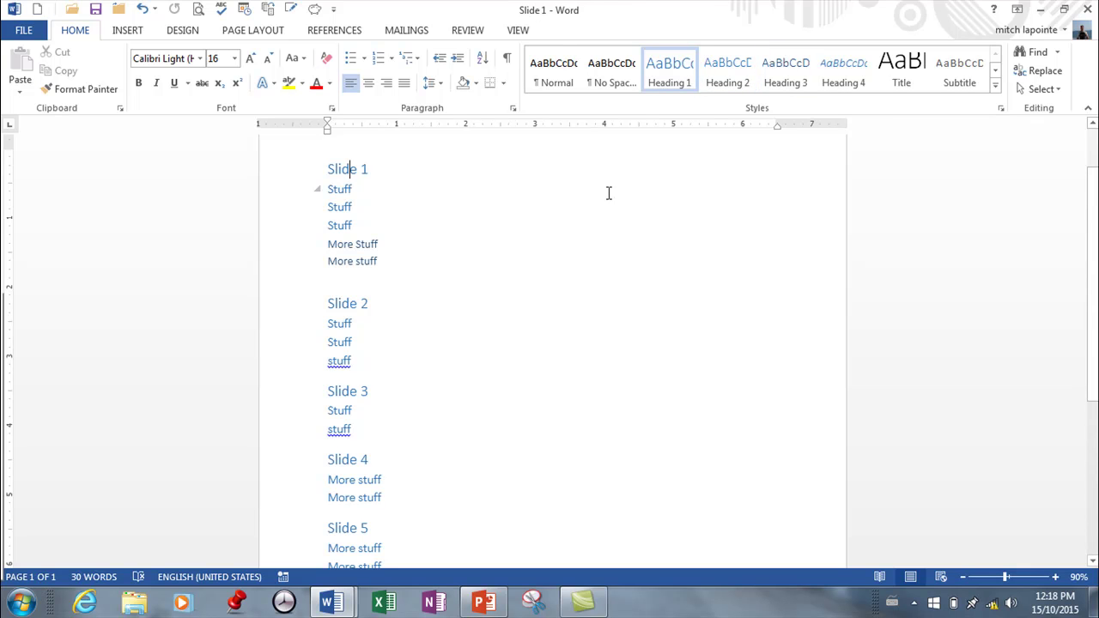
pyautogui.scroll(-1, 522, 283)
pyautogui.scroll(2, 522, 266)
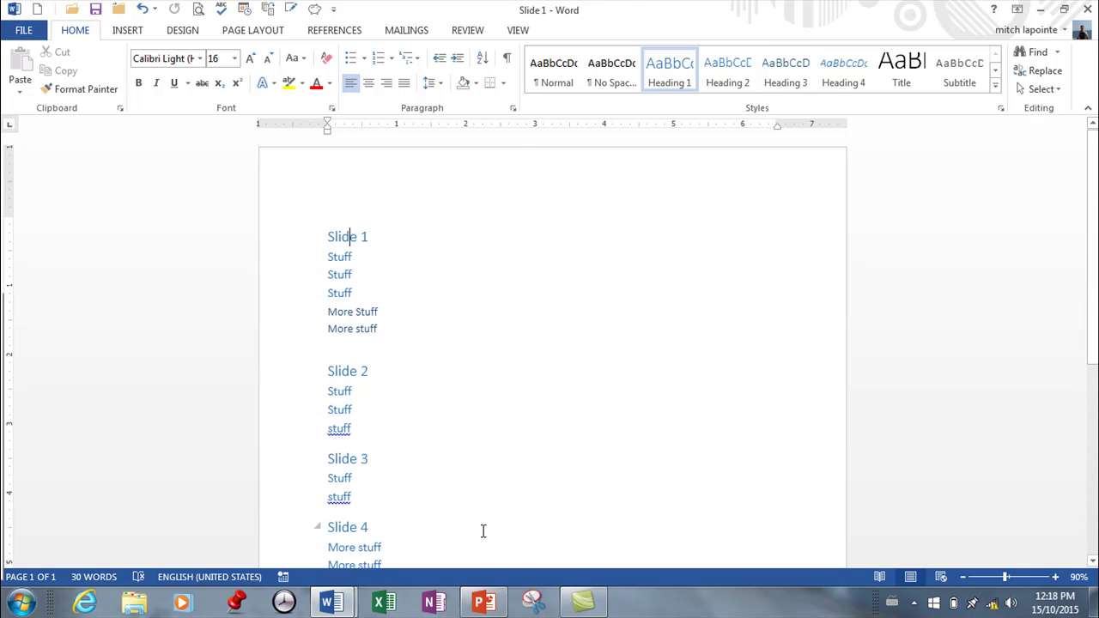
pyautogui.click(483, 603)
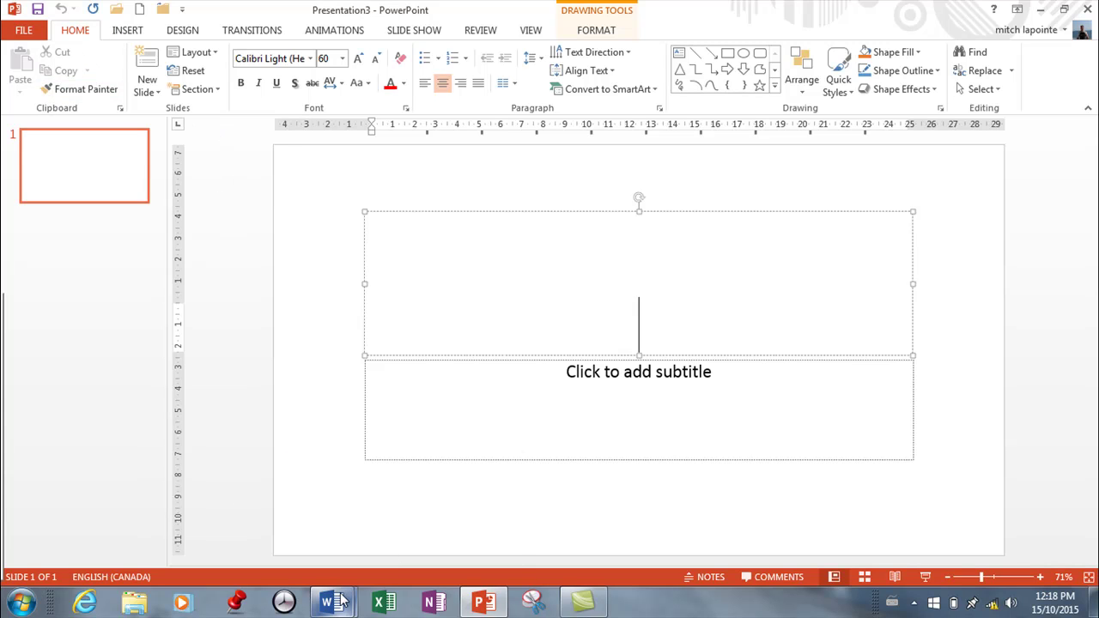
# Close the Slide 1 Word outline document
pyautogui.moveTo(329, 602)
pyautogui.click(369, 545)
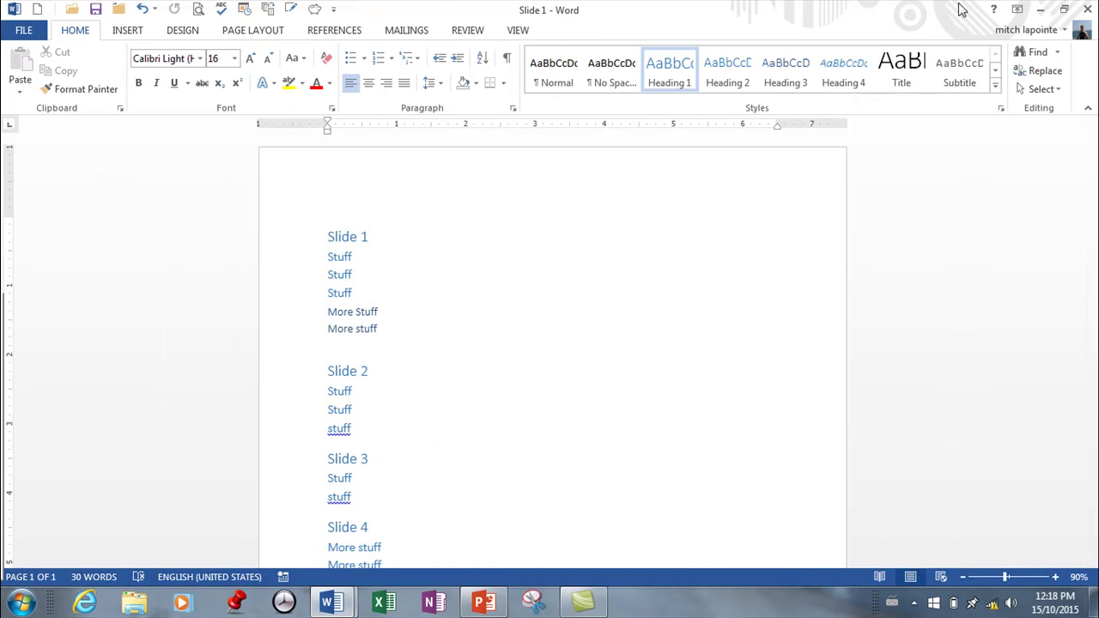
pyautogui.click(1087, 10)
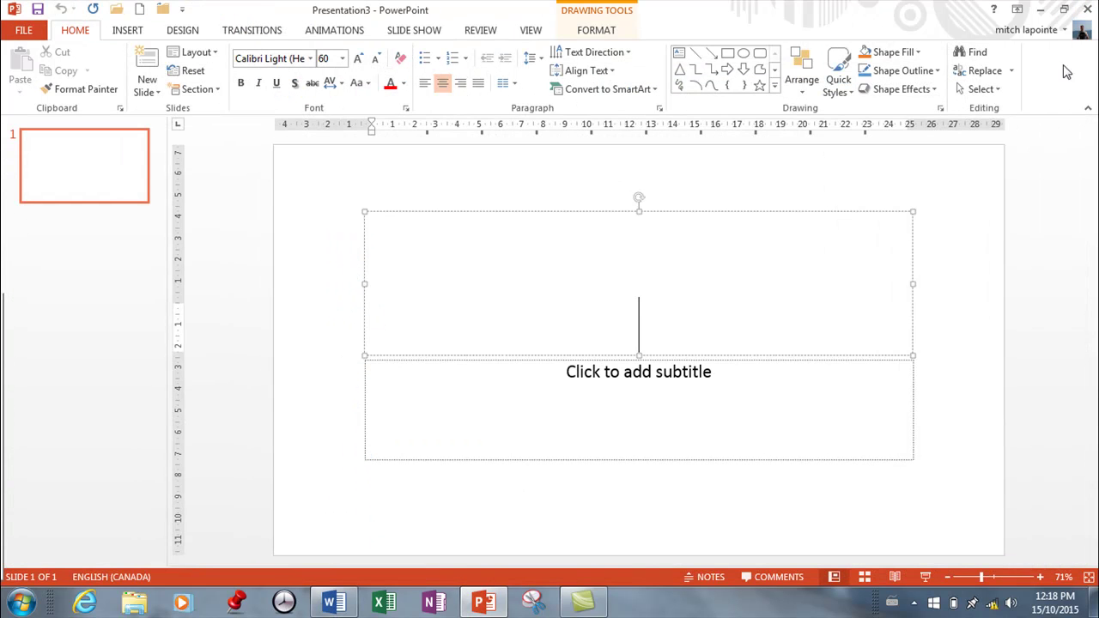
# Open Slide 1 from KINGSTON urDrive (D:) as All Files into a new presentation
pyautogui.click(34, 34)
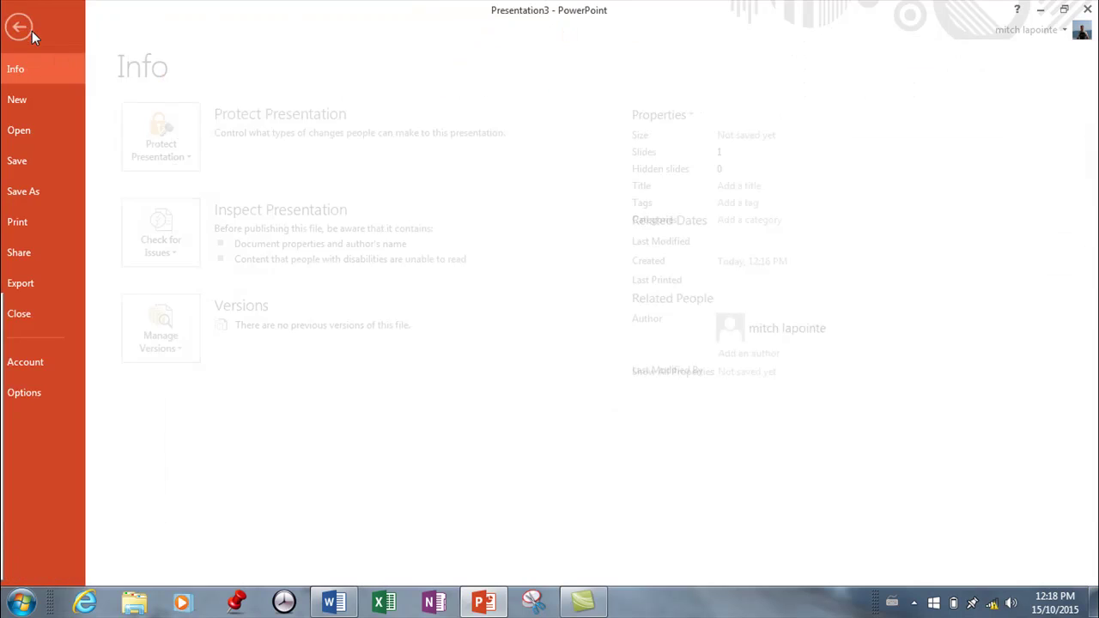
pyautogui.click(39, 133)
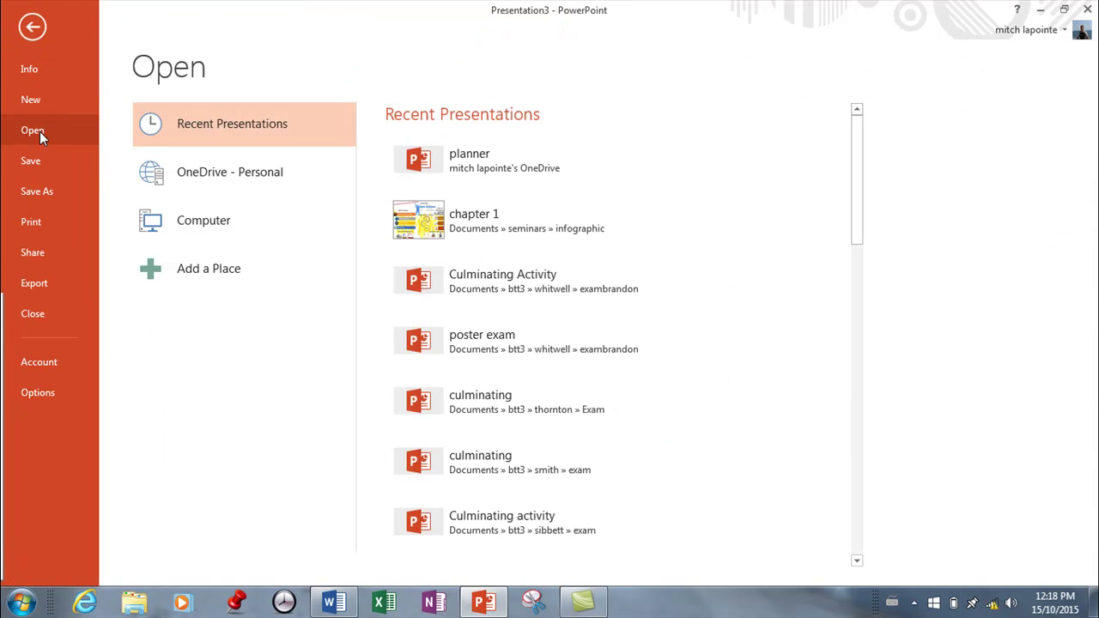
pyautogui.click(215, 221)
pyautogui.click(218, 223)
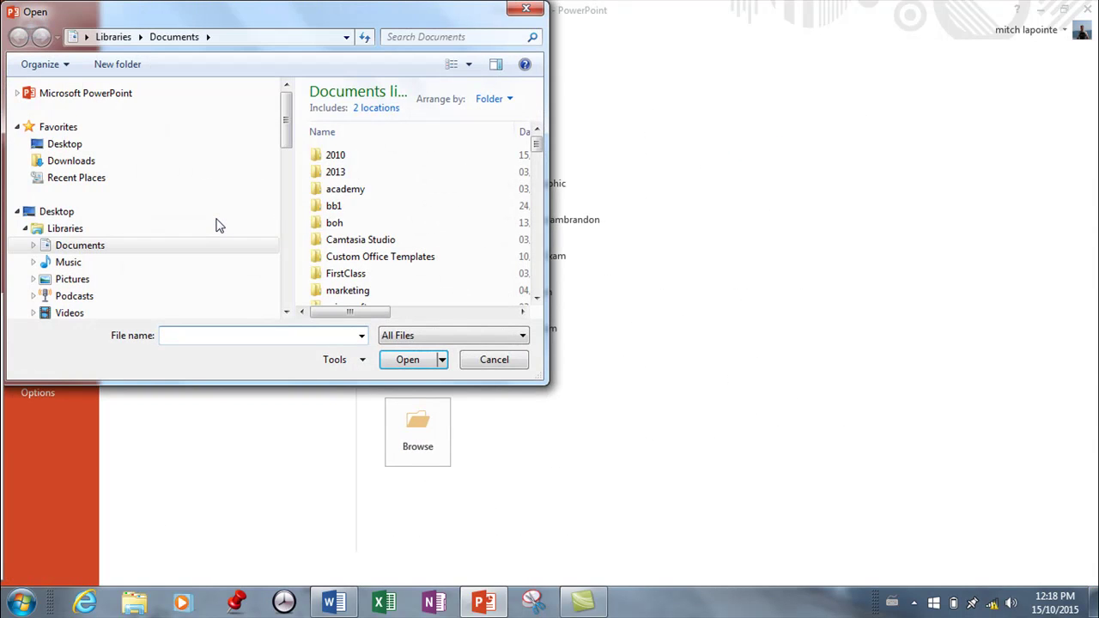
pyautogui.scroll(-8, 275, 206)
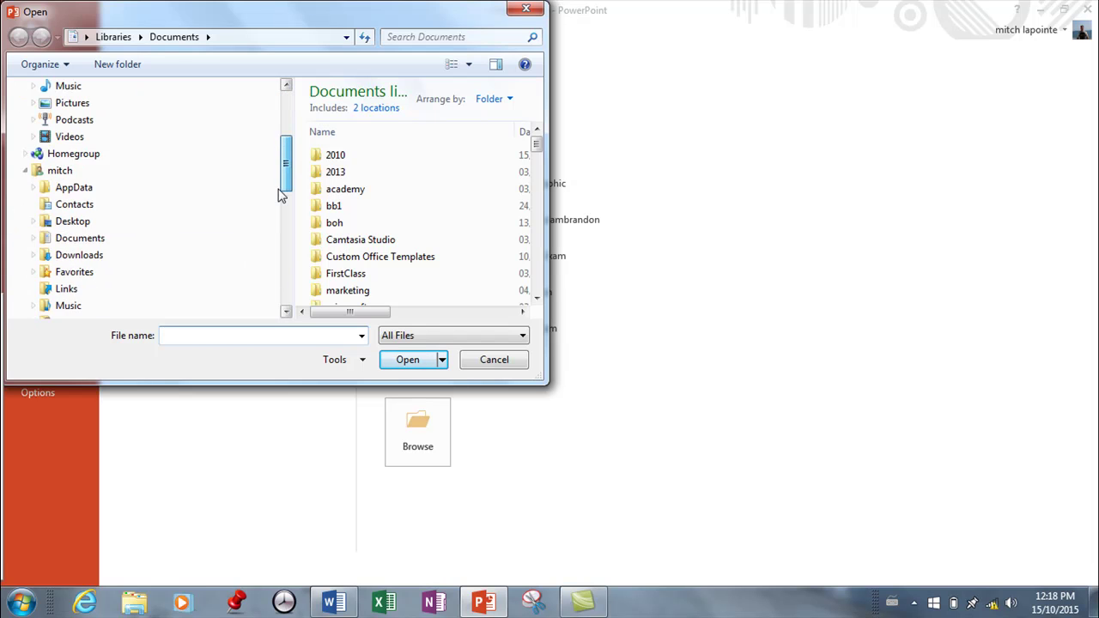
pyautogui.click(129, 221)
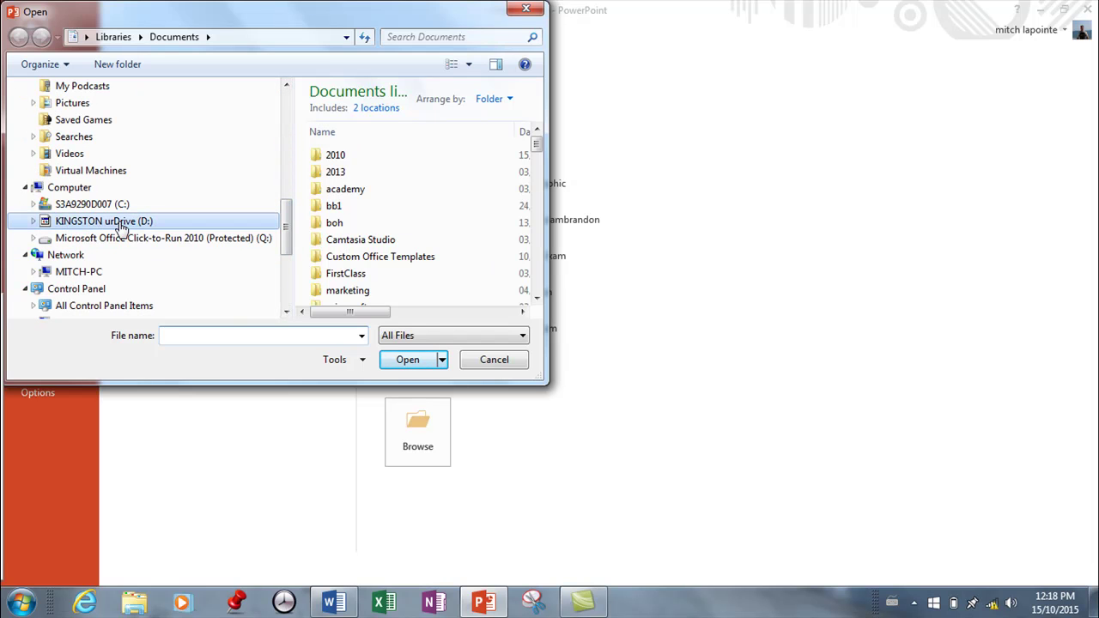
pyautogui.click(344, 112)
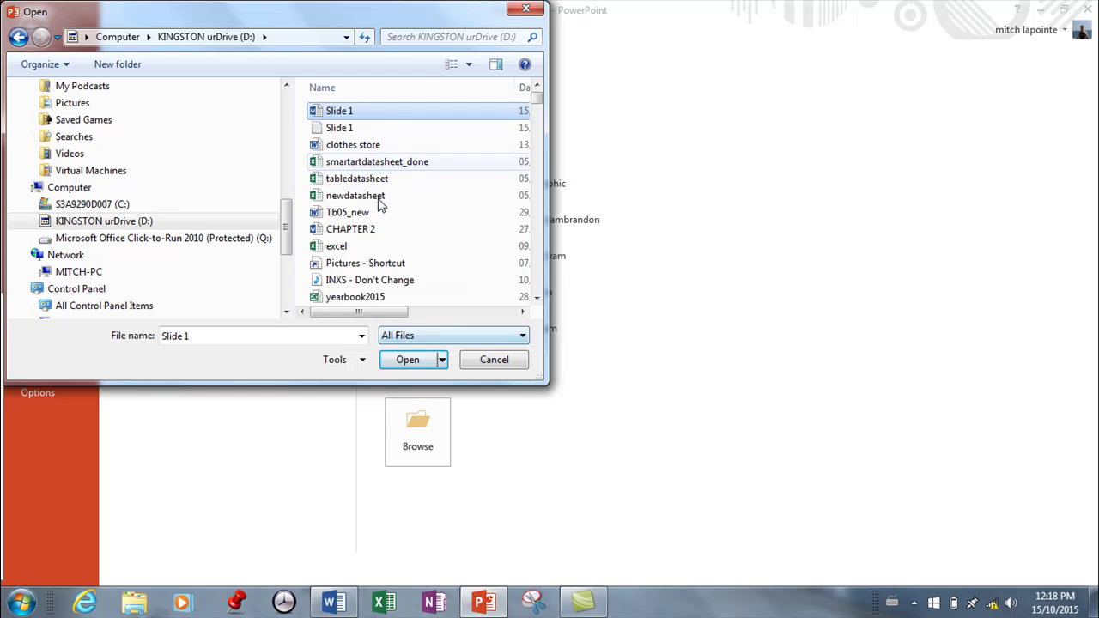
pyautogui.click(522, 338)
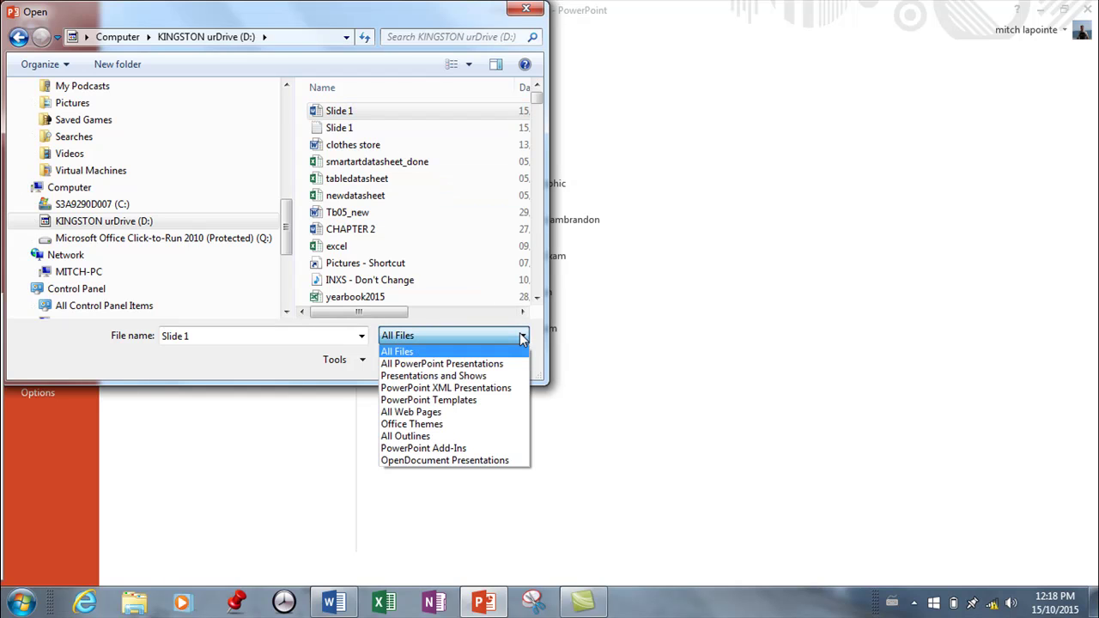
pyautogui.click(522, 338)
pyautogui.click(415, 358)
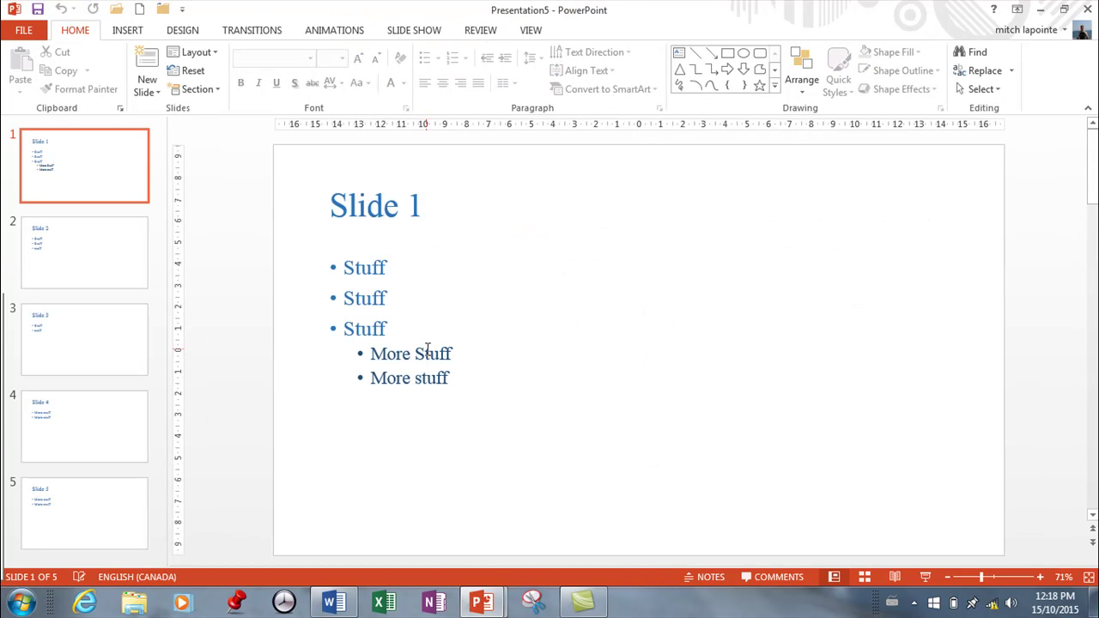
pyautogui.moveTo(98, 201); pyautogui.dragTo(57, 447)
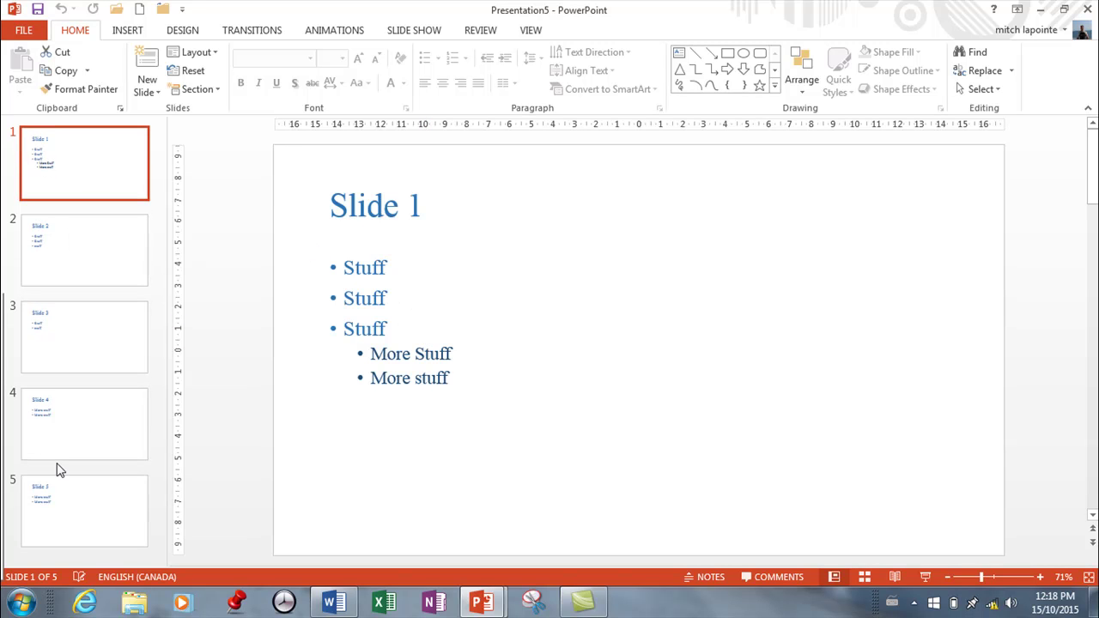